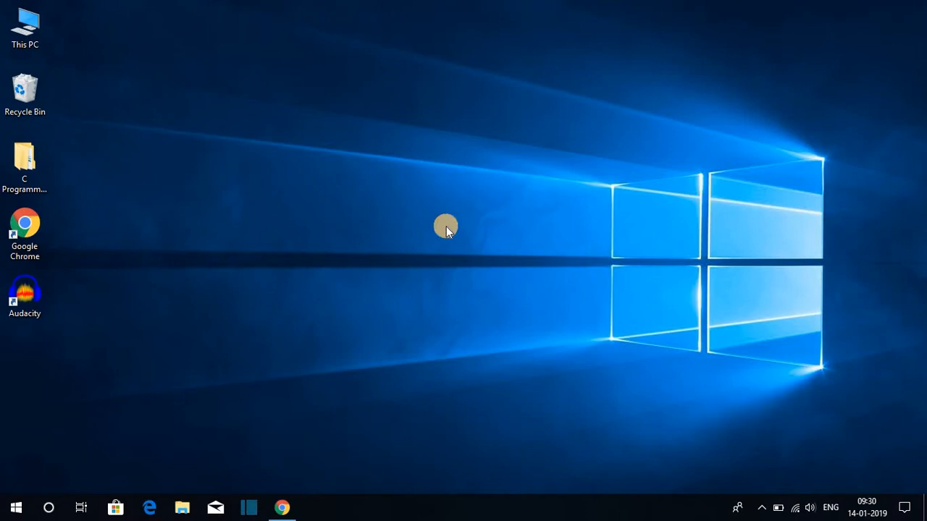
Step: Switch to Chrome, open the official VMware website from the vmware search results, and look over its home page
click(282, 507)
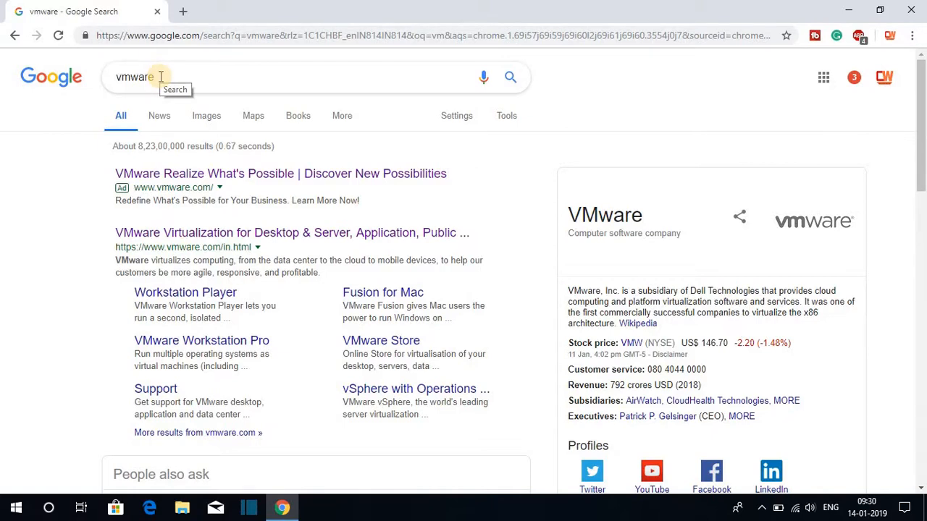
click(233, 241)
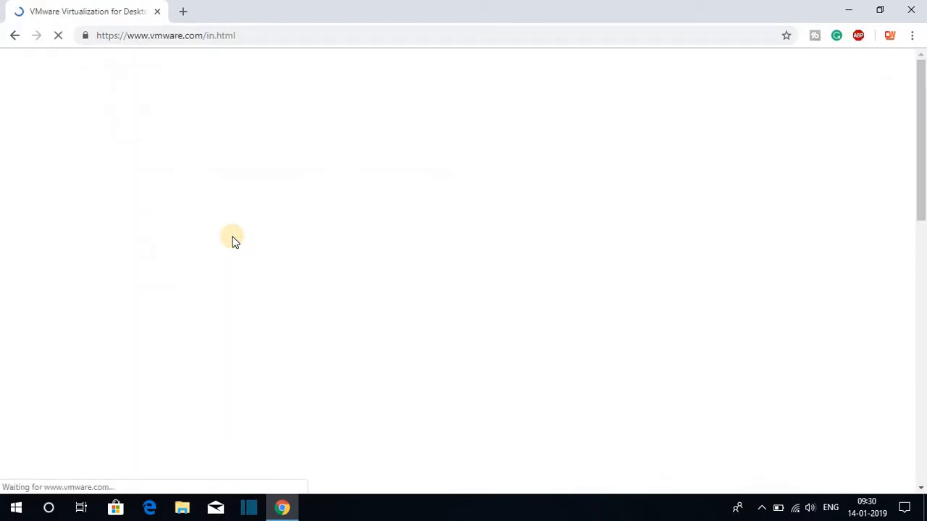
scroll(399, 137, down, 2)
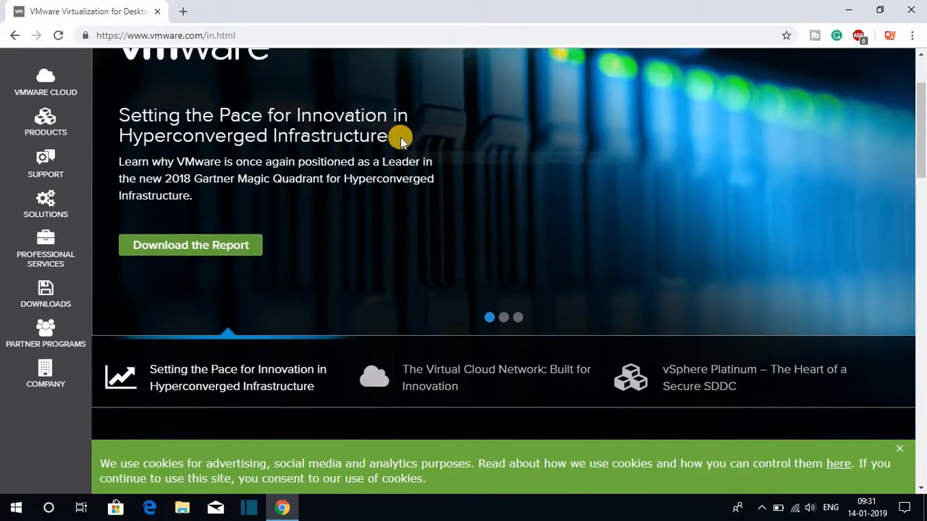
scroll(400, 139, down, 15)
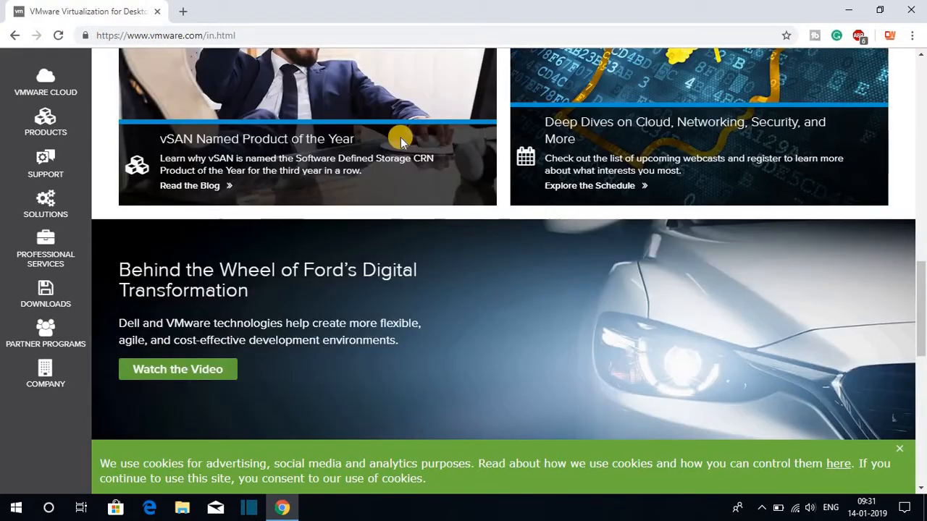
scroll(400, 139, up, 15)
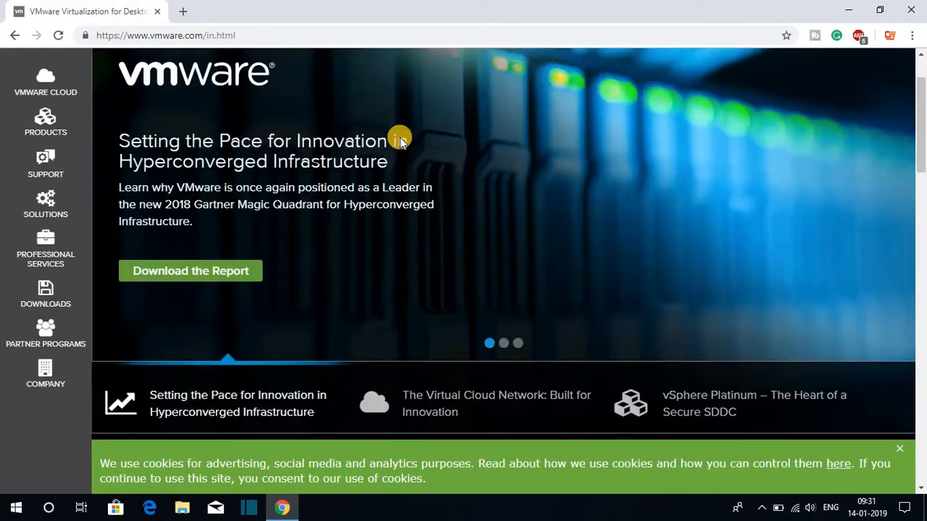
scroll(400, 140, up, 2)
Step: Download VMware Workstation 15.0.2 Player for Windows 64-bit from the site's free product downloads
click(46, 288)
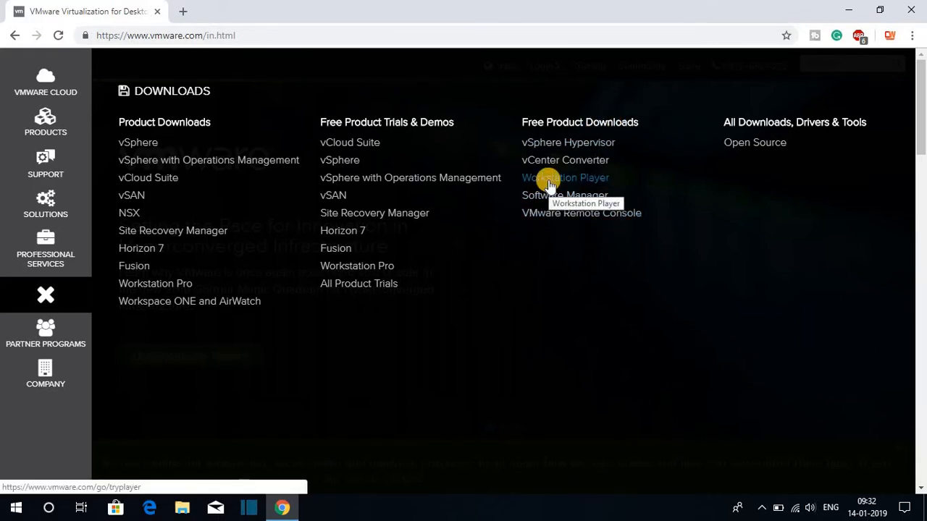
click(549, 181)
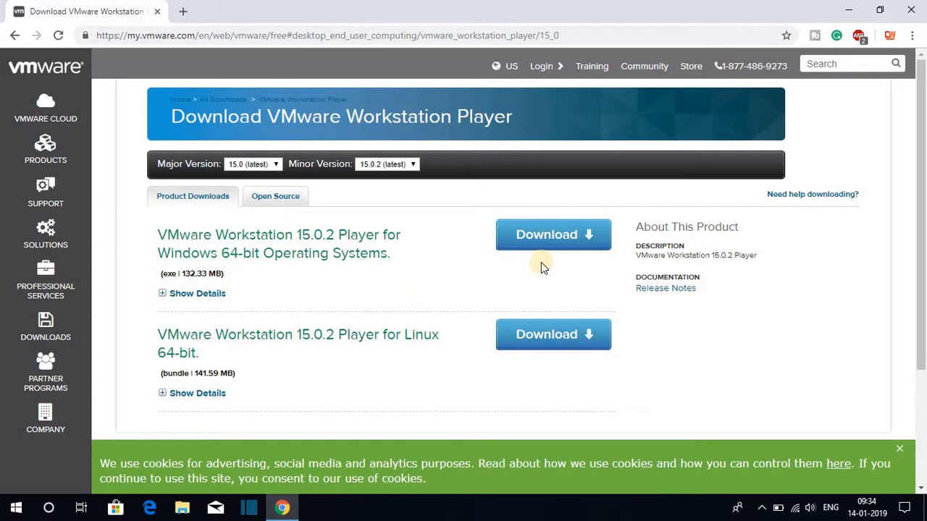
click(562, 246)
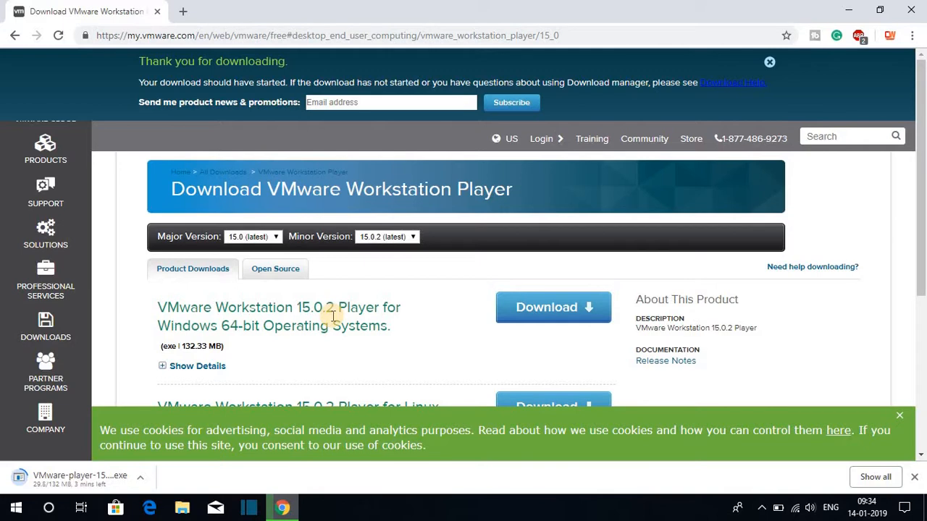
Step: Expand the details of the Windows 64-bit Player download and examine its file name, build number and release date
scroll(334, 315, down, 2)
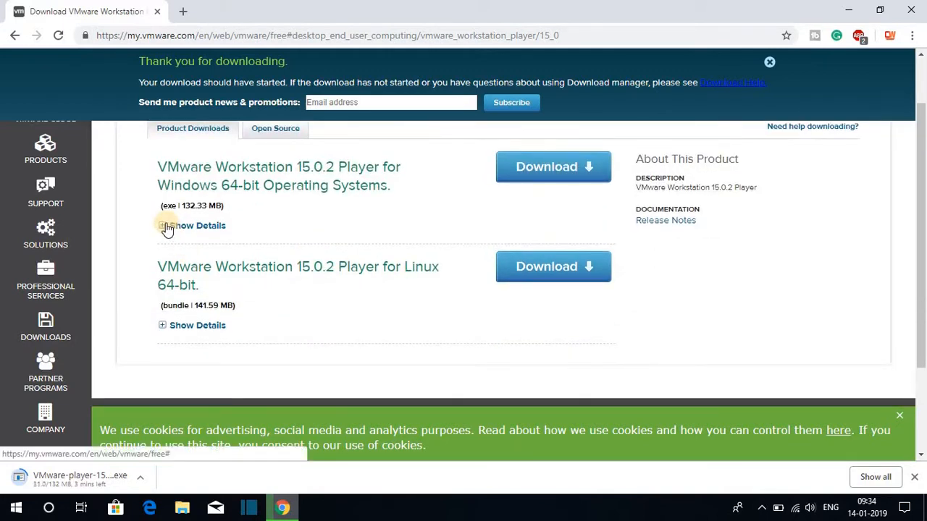
click(166, 228)
drag(182, 262, 145, 312)
click(258, 306)
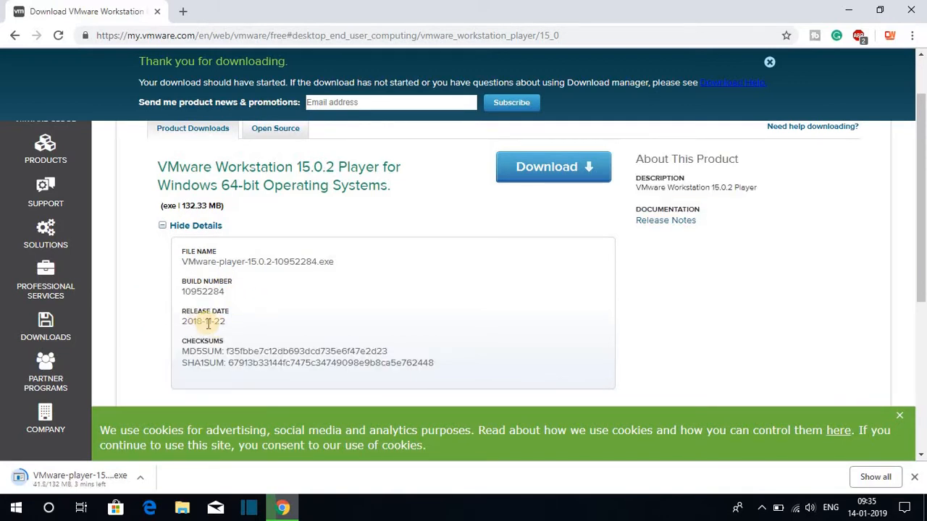
Step: Open the Workstation 15.0.2 Player release notes and read the product description and the supported operating systems
scroll(226, 322, up, 2)
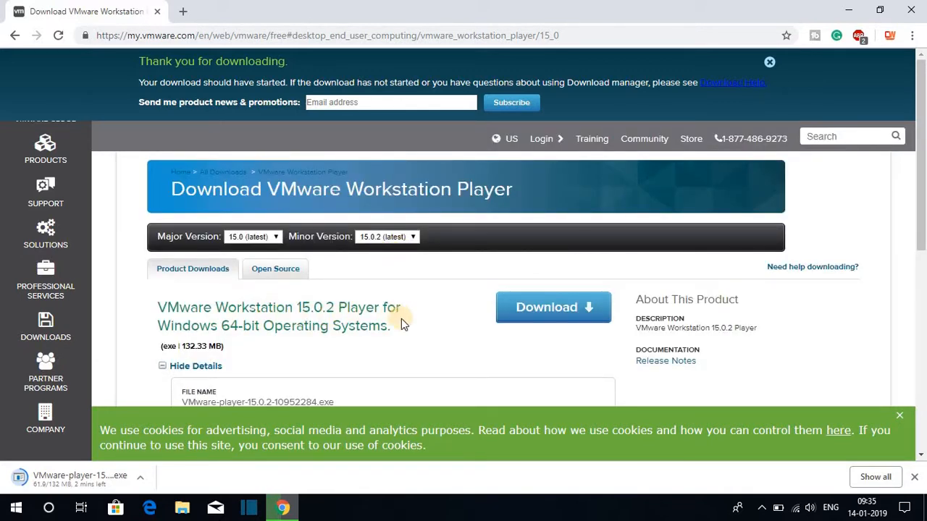
click(658, 362)
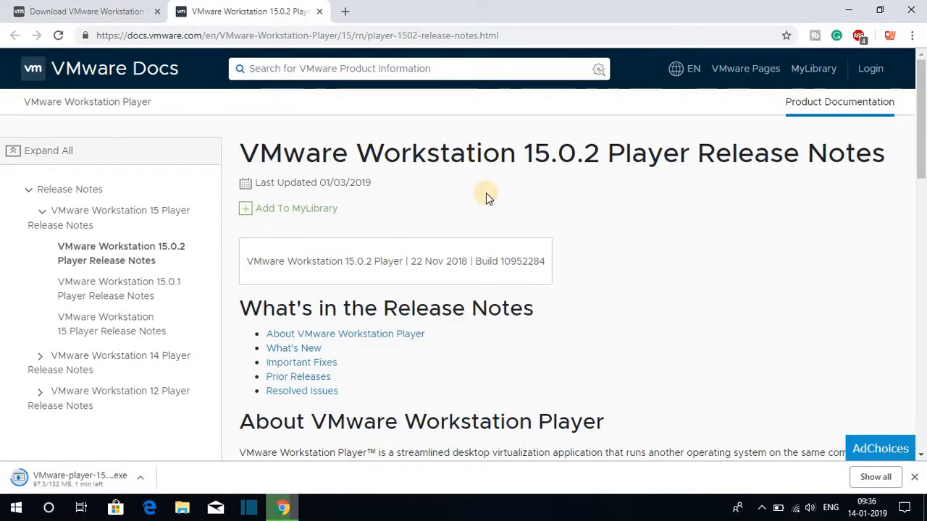
scroll(486, 193, down, 1)
scroll(434, 304, down, 1)
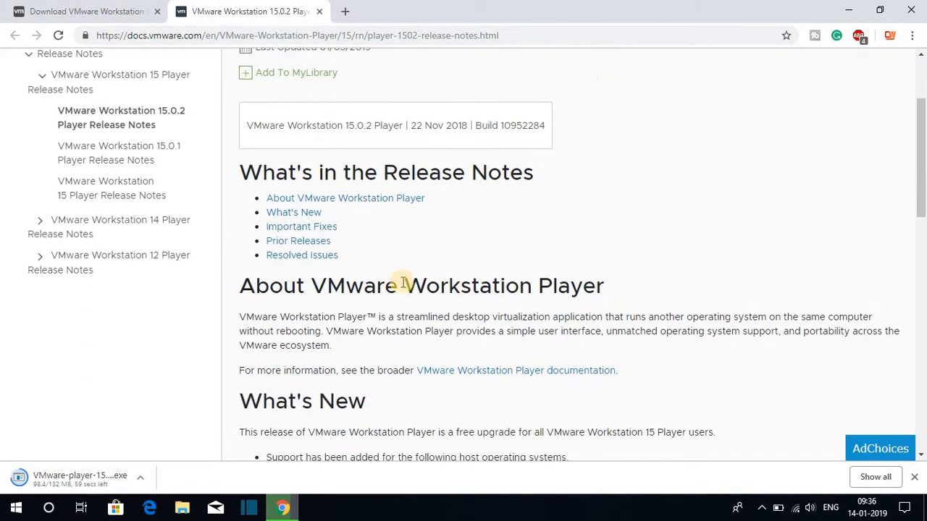
scroll(585, 312, down, 1)
scroll(585, 312, down, 3)
scroll(584, 306, up, 3)
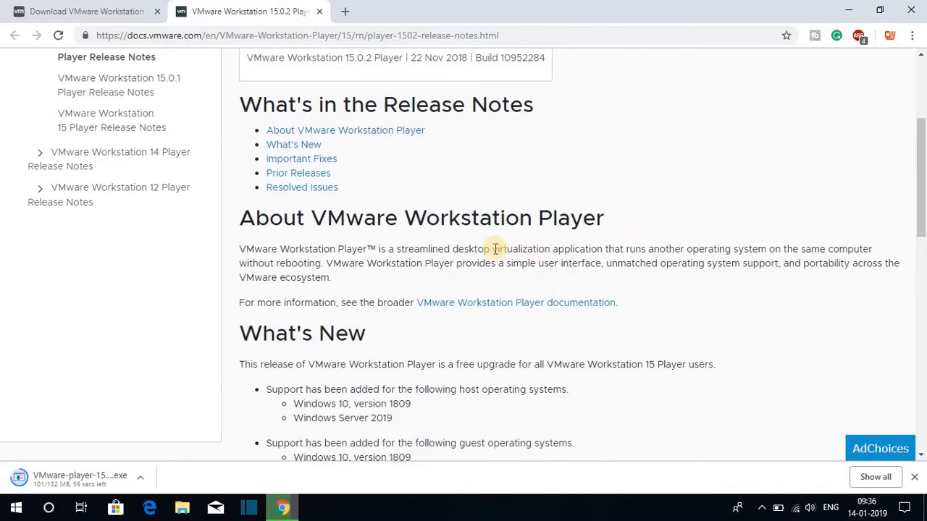
drag(495, 248, 323, 265)
scroll(324, 265, down, 1)
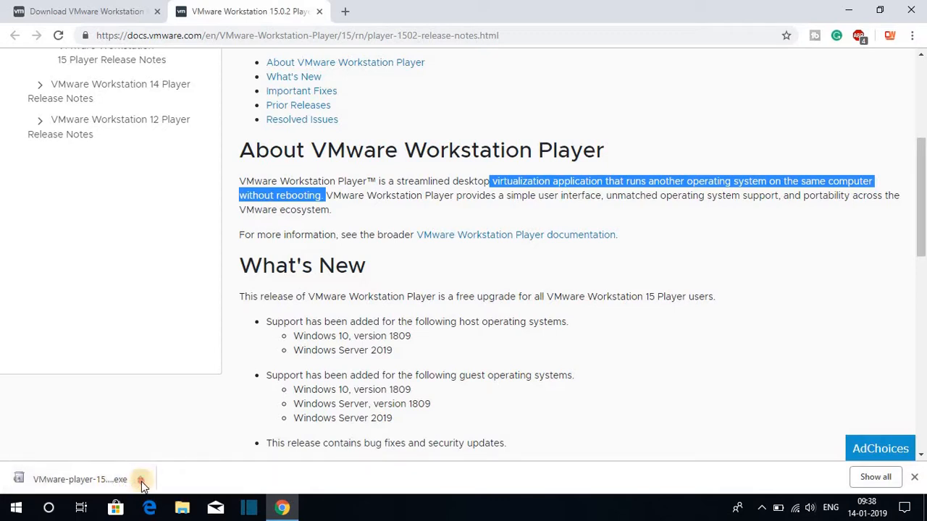
Step: Run the downloaded VMware Player installer, minimize the browser, and proceed past the setup wizard's welcome page
click(140, 479)
click(159, 389)
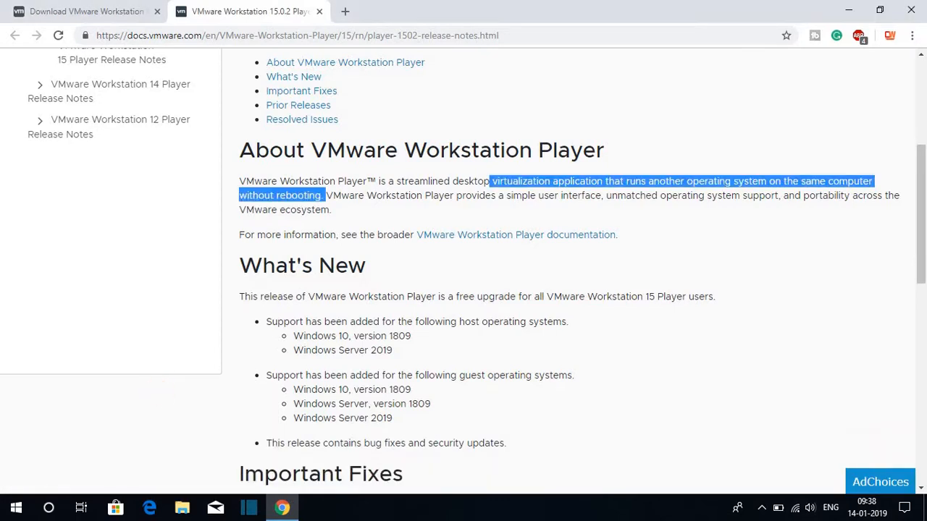
click(838, 9)
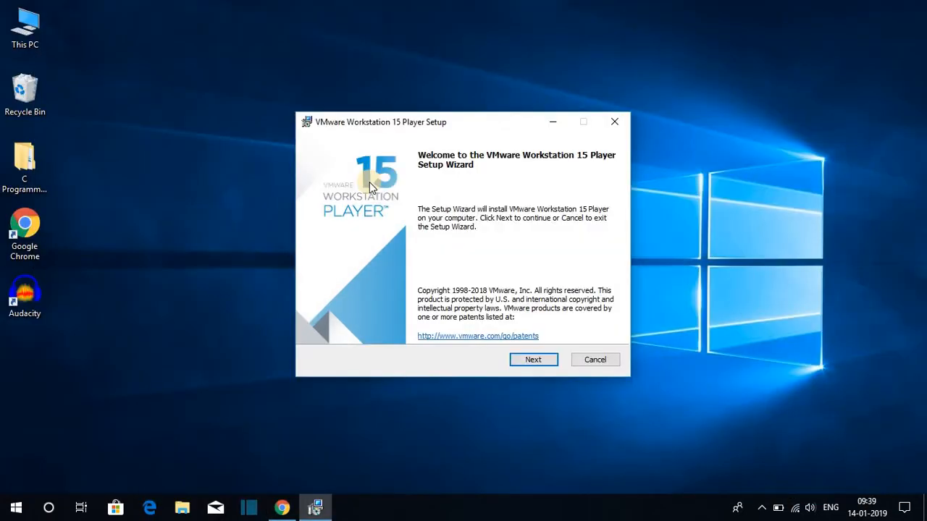
click(538, 361)
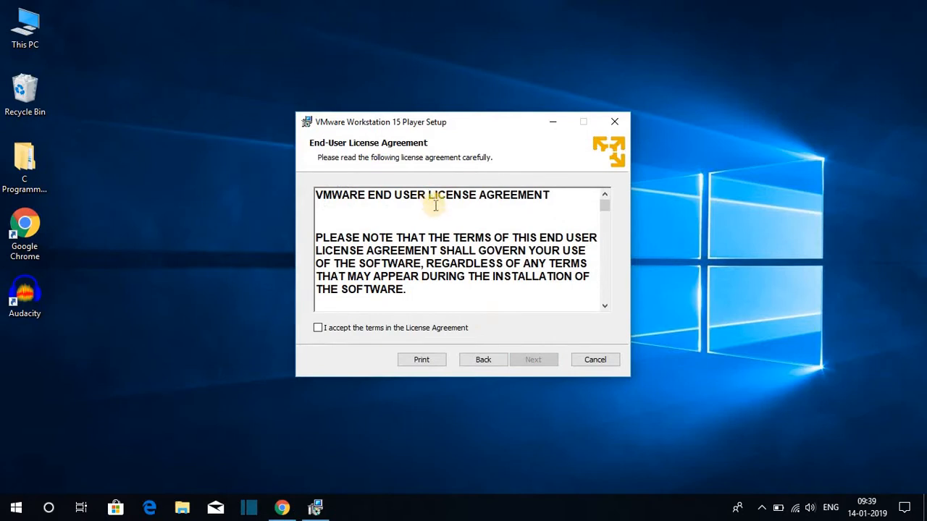
Step: Skim the VMware End-User License Agreement, accept its terms, and continue to the custom setup page
scroll(461, 250, down, 10)
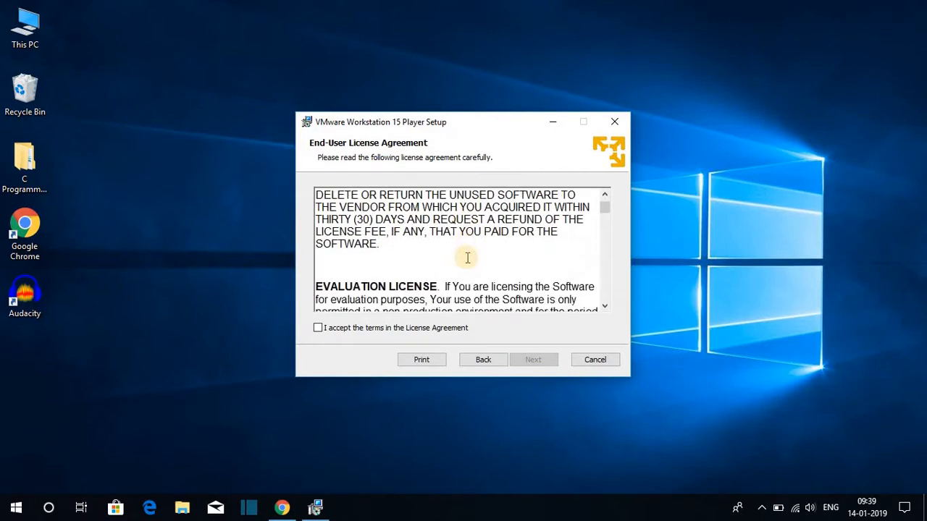
scroll(464, 254, up, 10)
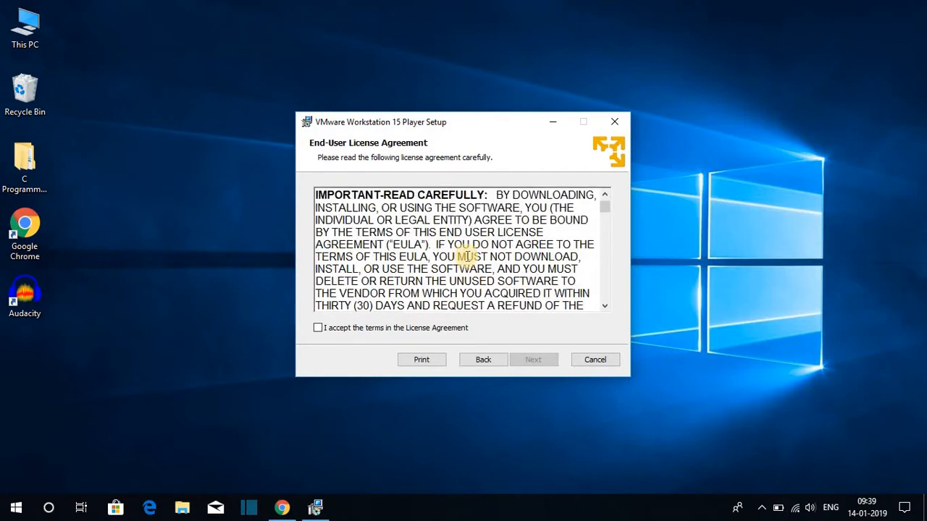
click(318, 329)
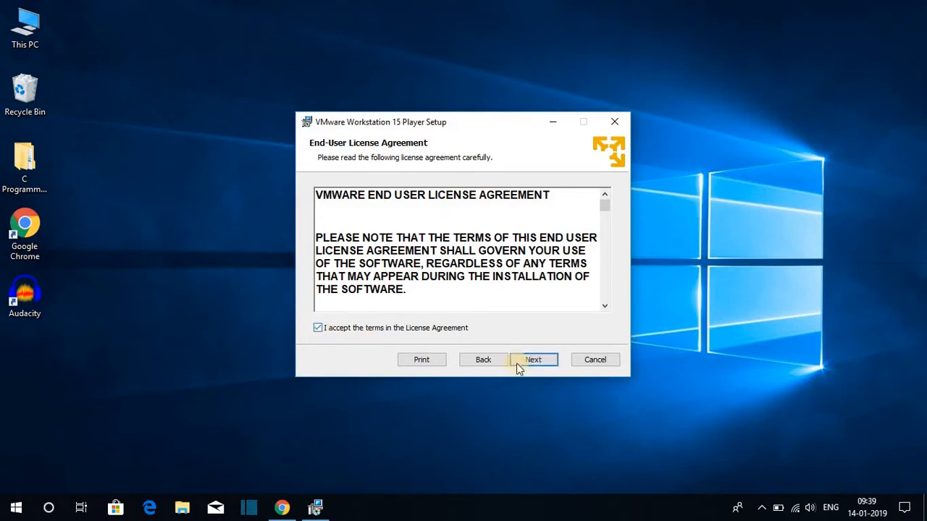
click(537, 365)
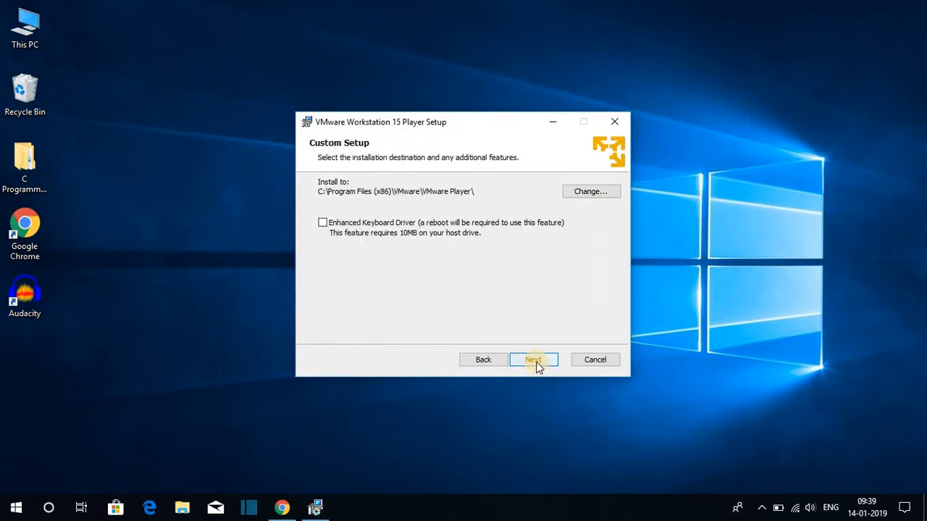
Step: Keep the default installation folder, leave the Enhanced Keyboard Driver unselected, and continue to the user experience settings
click(324, 224)
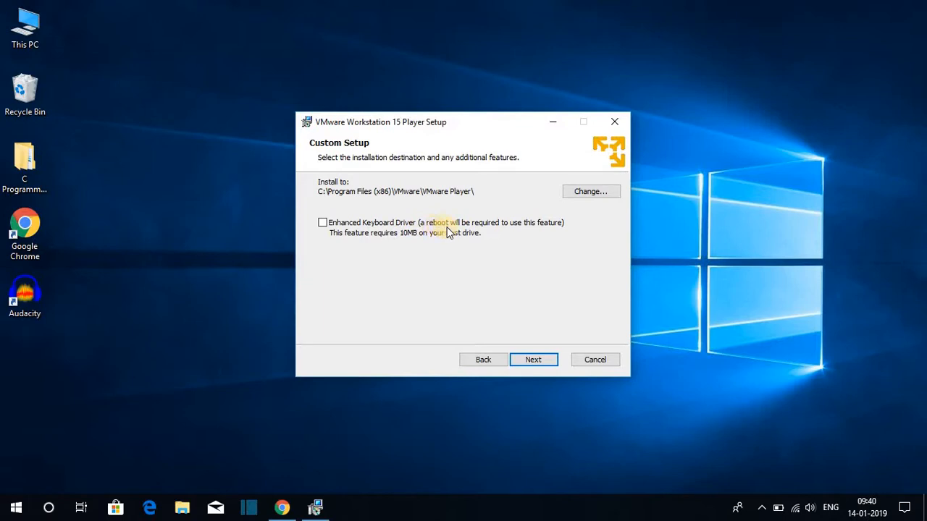
click(325, 226)
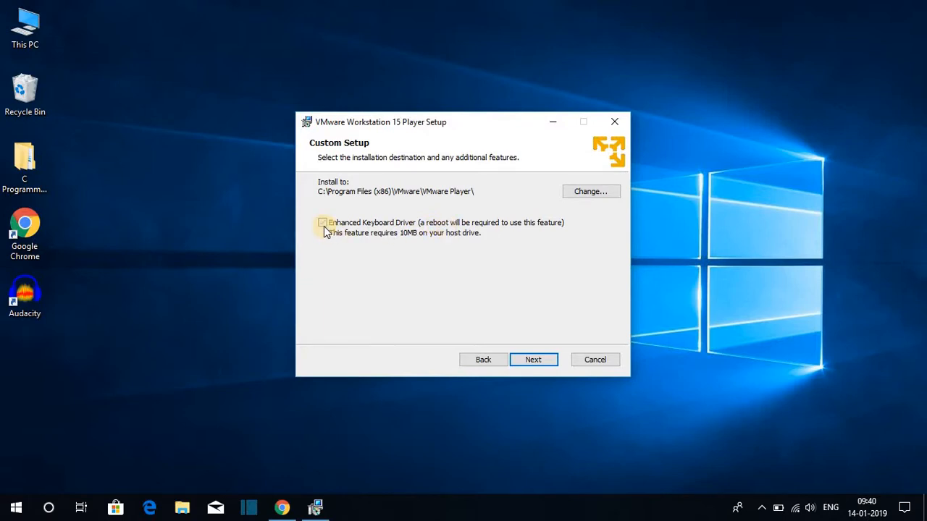
click(531, 361)
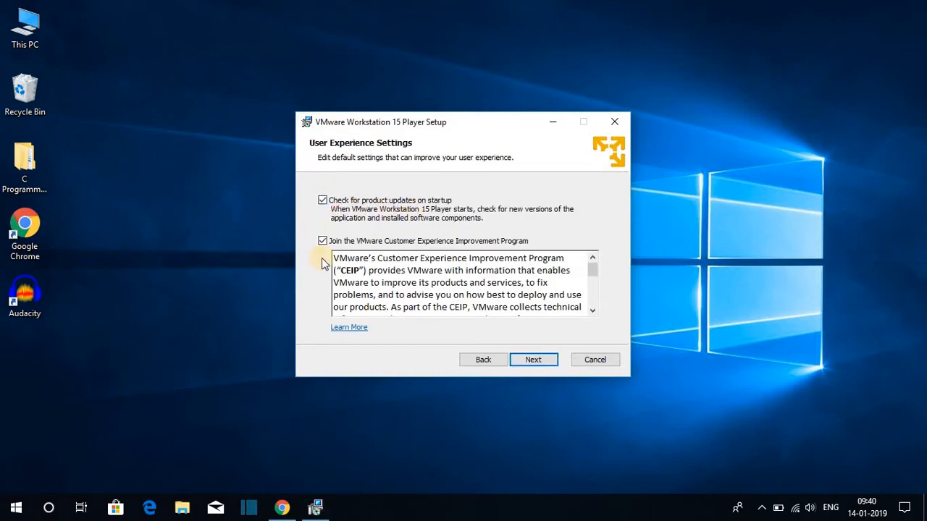
Step: Keep the default user experience and shortcut options, install VMware Workstation 15 Player, and finish the setup wizard without a license
click(530, 360)
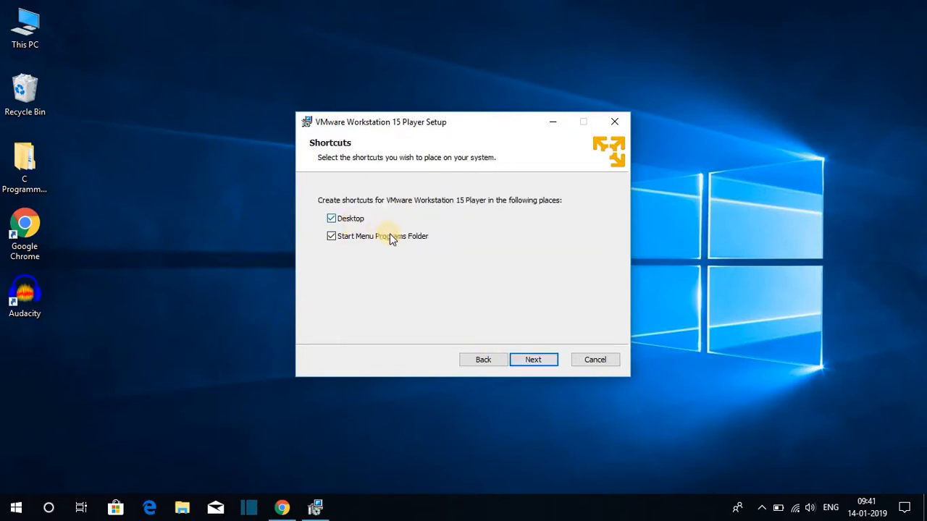
click(544, 362)
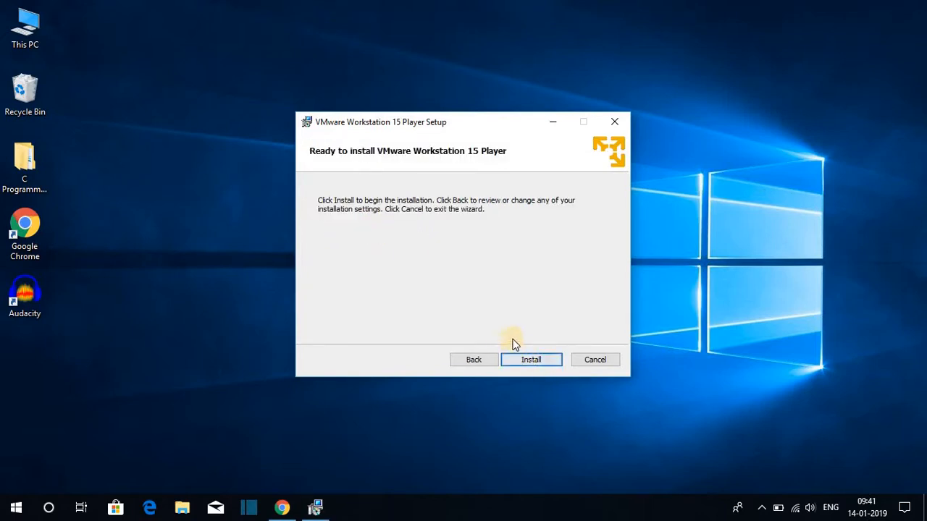
click(533, 362)
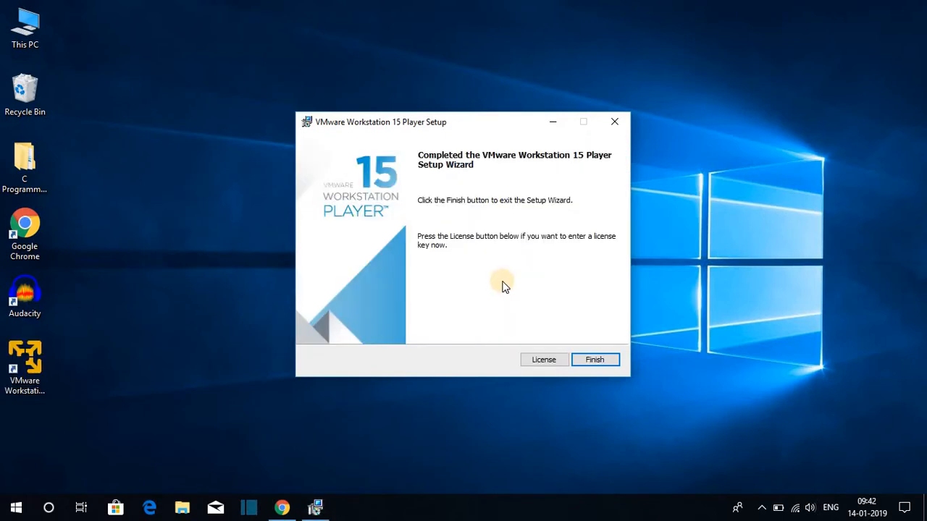
click(595, 360)
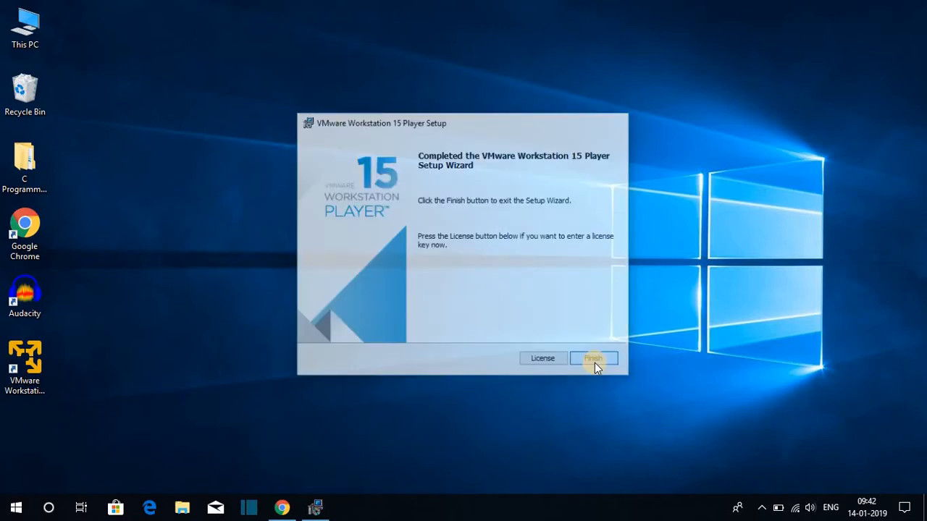
Step: Launch VMware Workstation 15 Player from the desktop for free non-commercial use and maximize its window
double_click(34, 353)
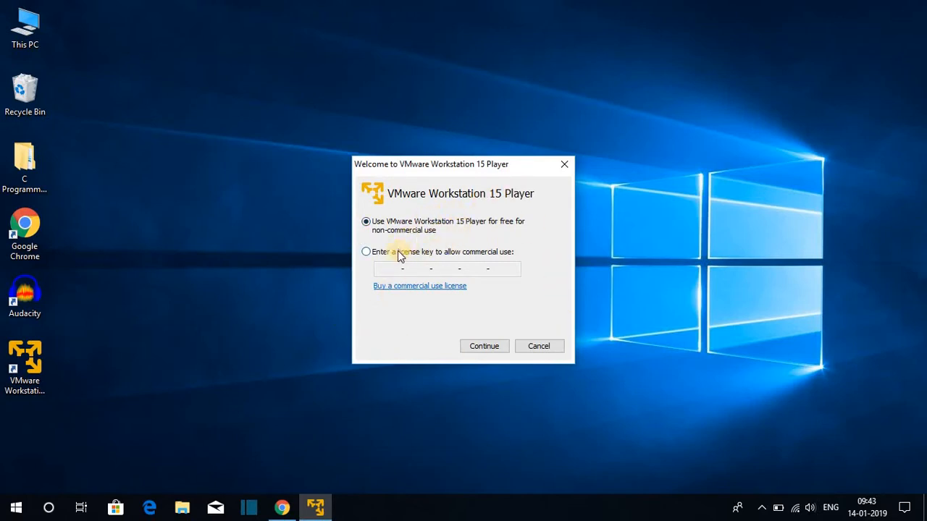
click(367, 251)
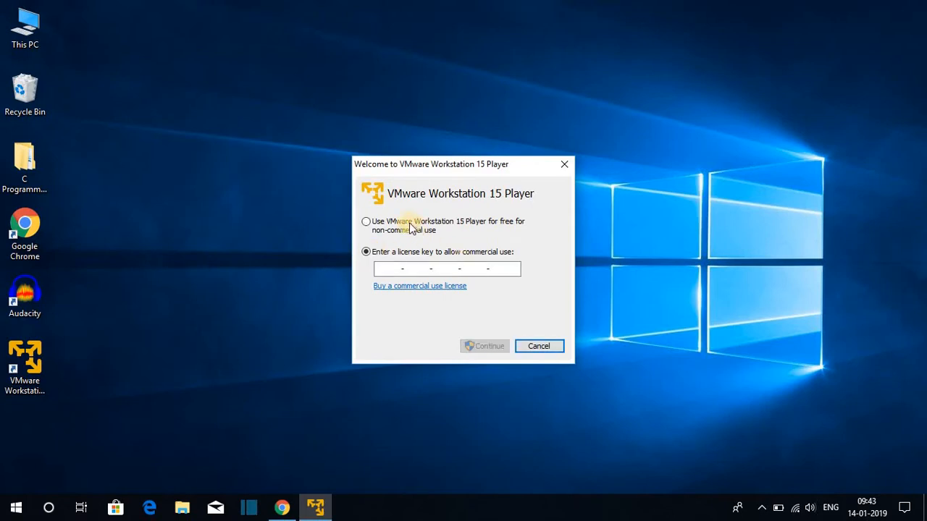
click(367, 224)
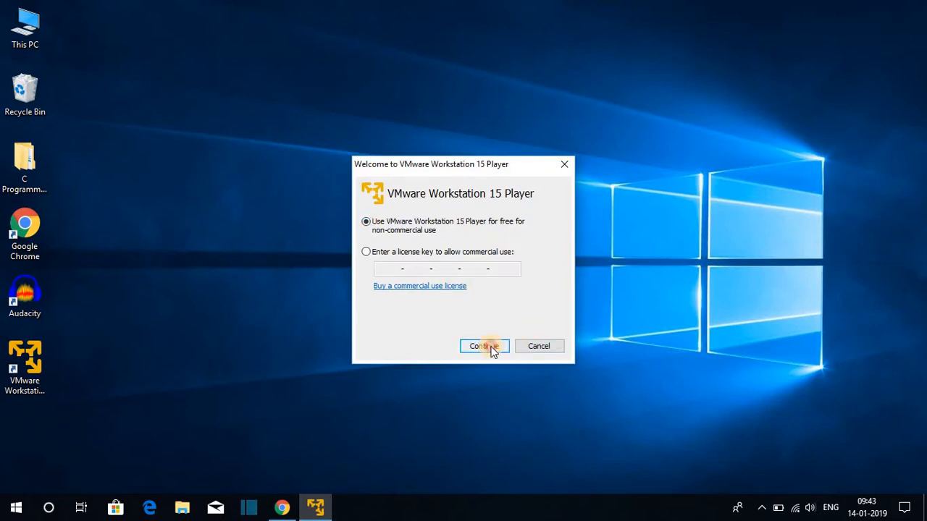
click(491, 348)
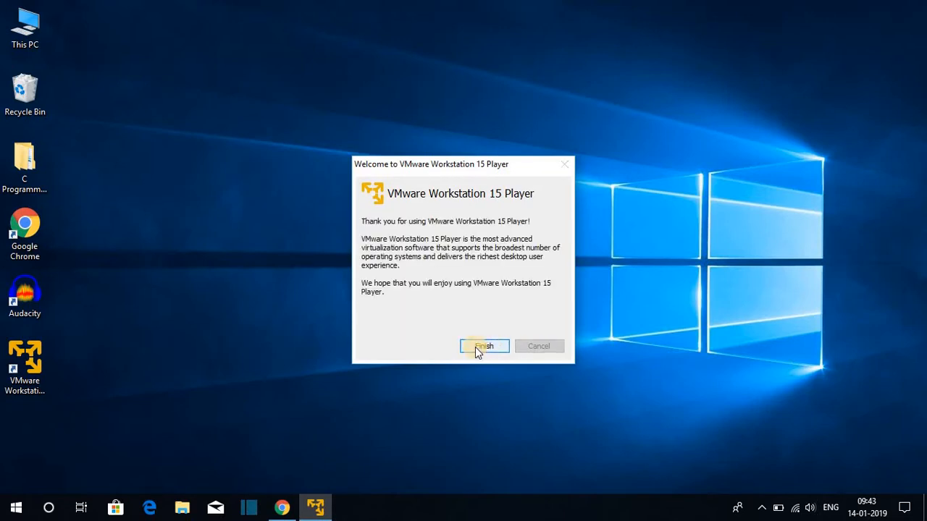
click(475, 347)
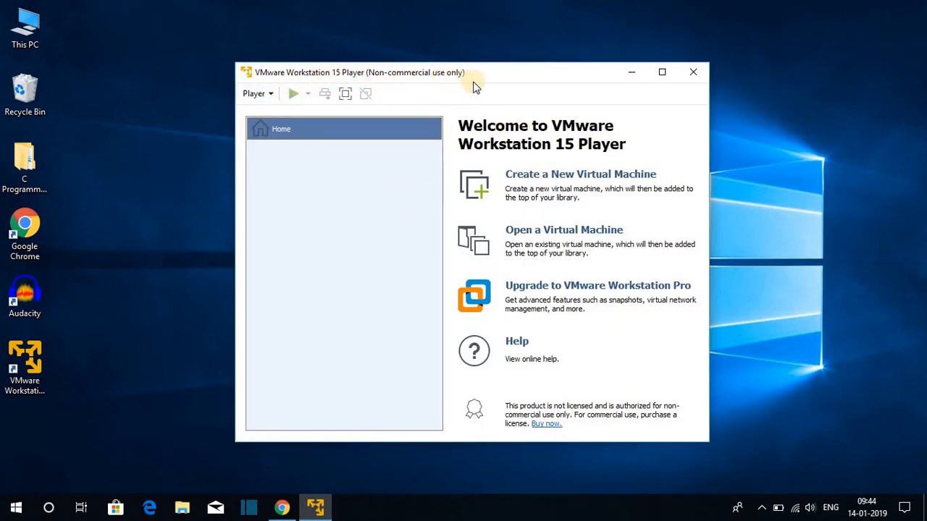
click(662, 72)
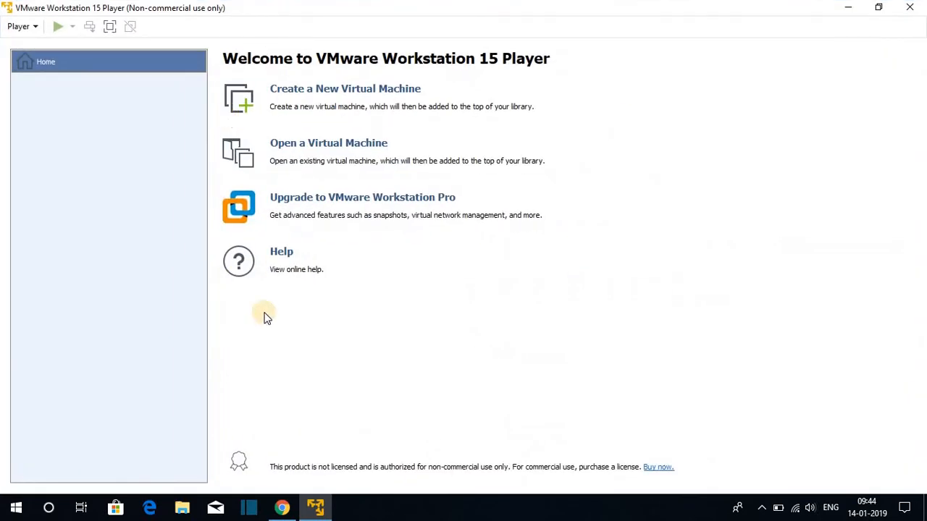